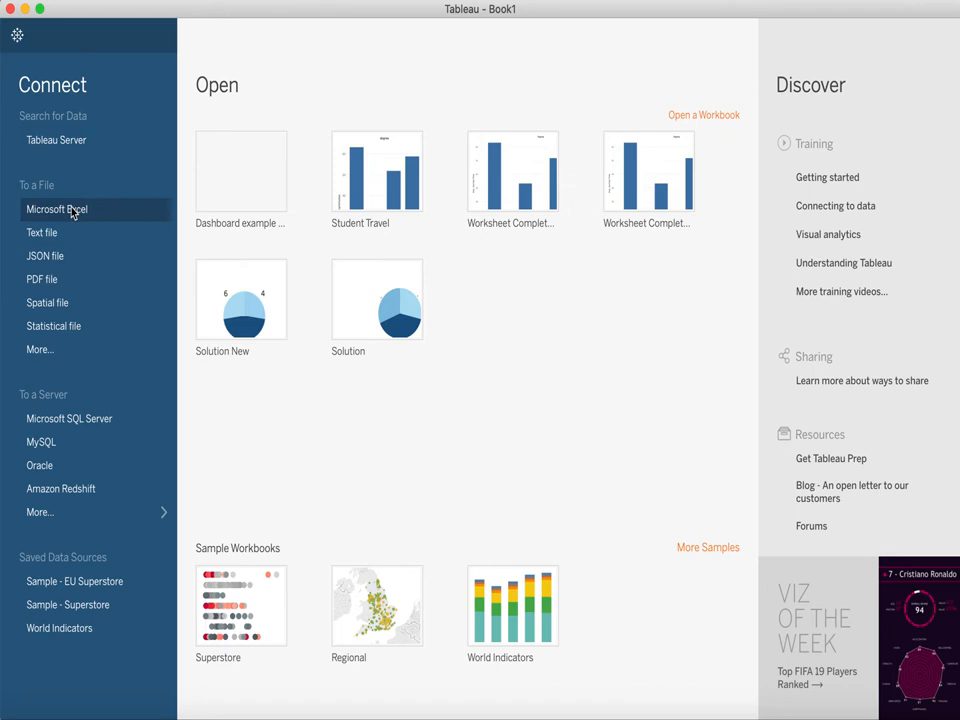
Connect to the Excel workbook Student Responses.xlsx in the Week 03 folder and go to the Sheet 1 worksheet
click(73, 211)
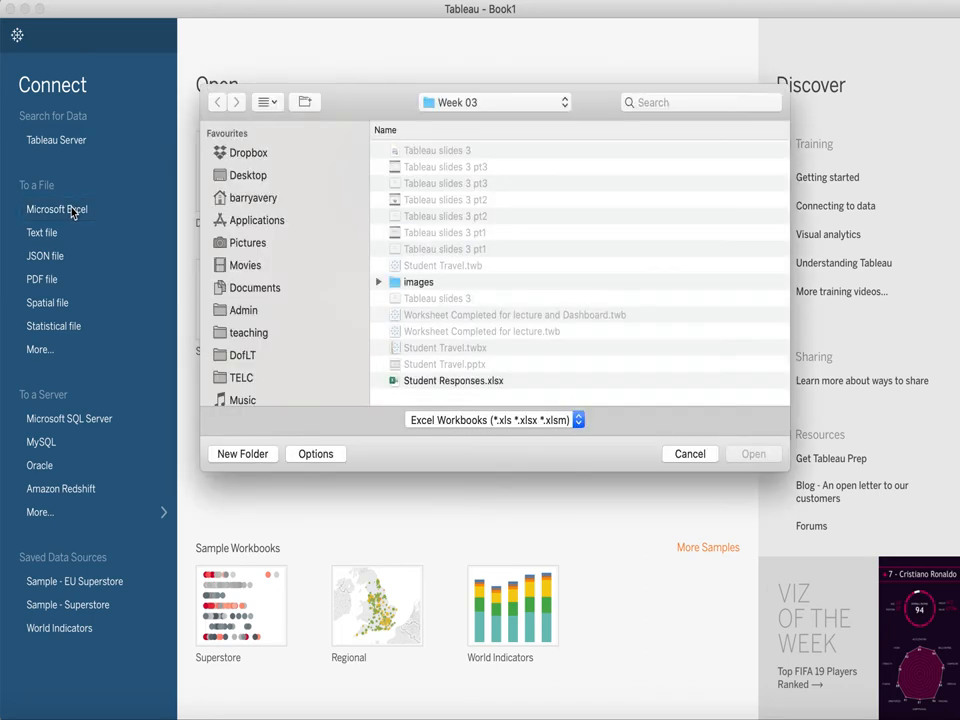
click(478, 384)
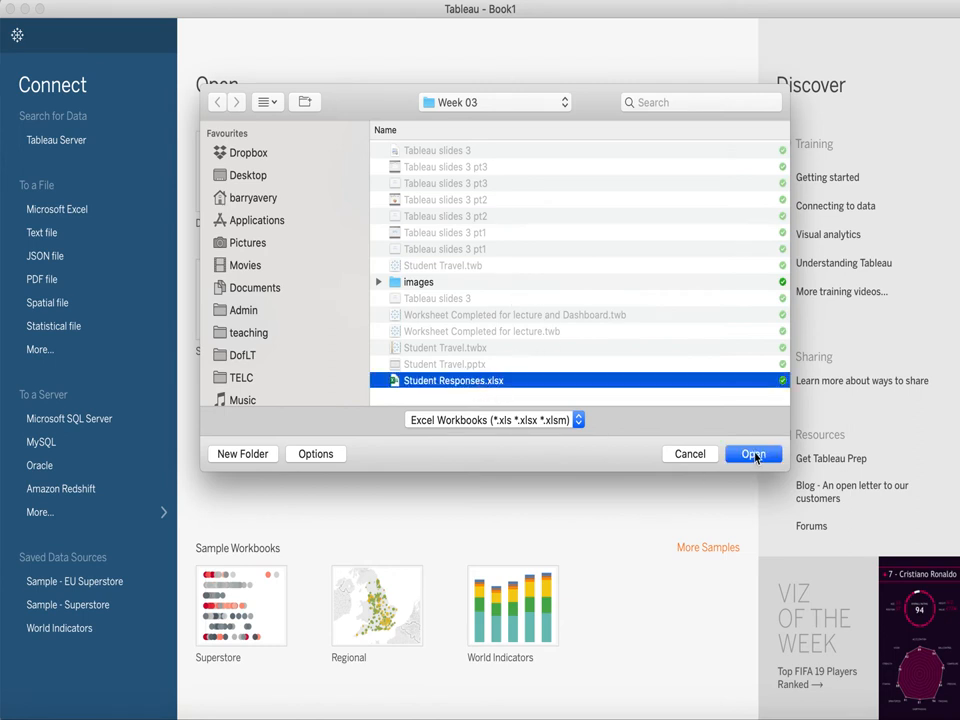
click(753, 454)
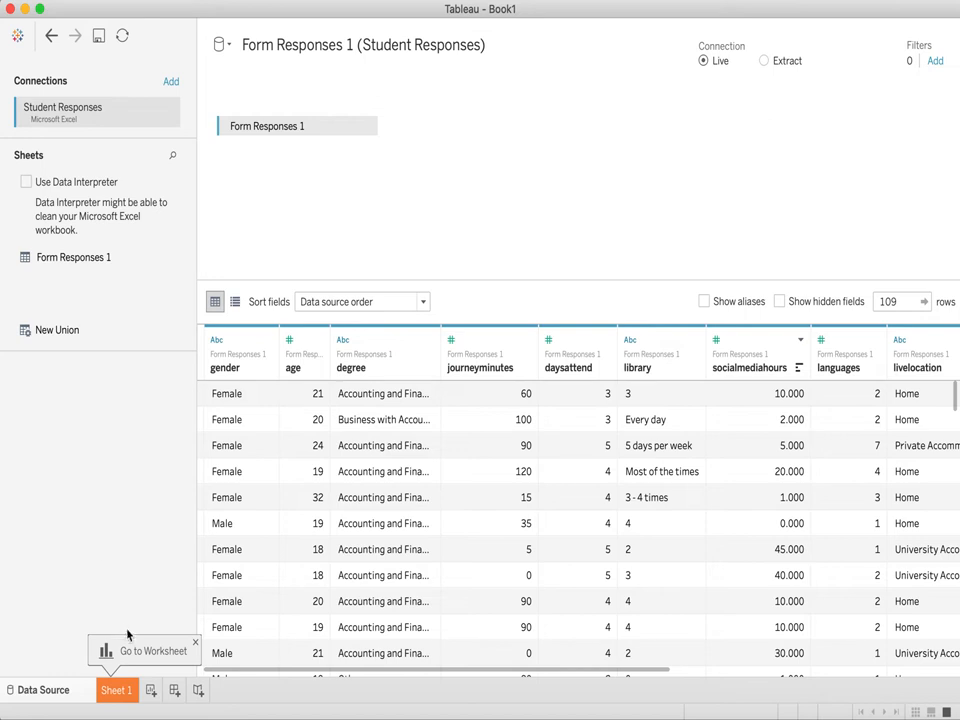
click(117, 691)
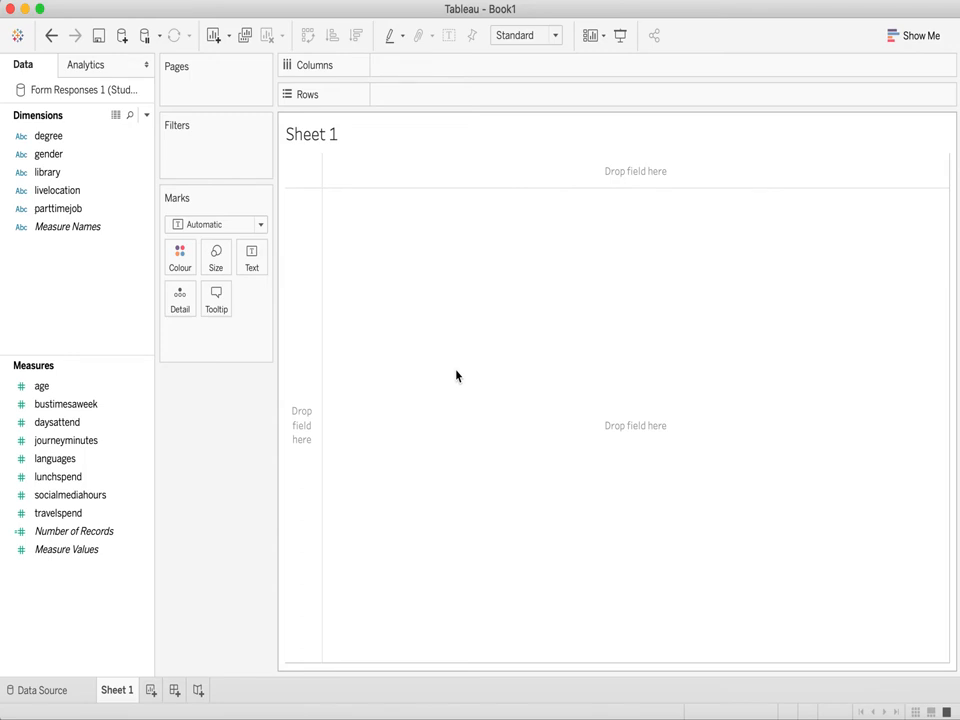
Build a bar chart using the Bar mark type, with degree on Columns and journeyminutes on Rows
click(262, 225)
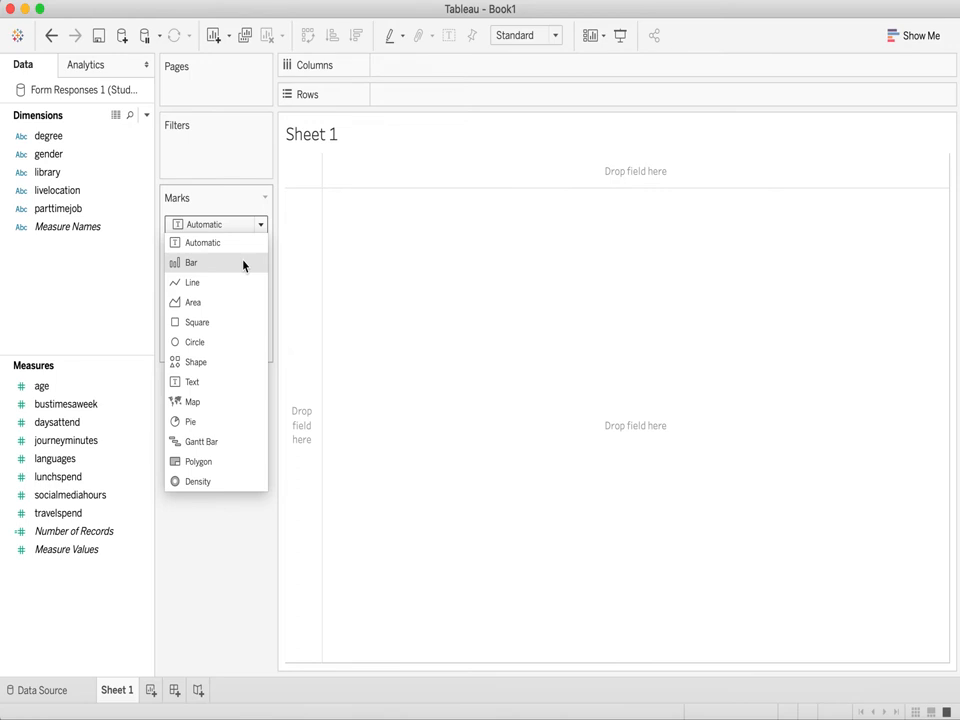
click(243, 263)
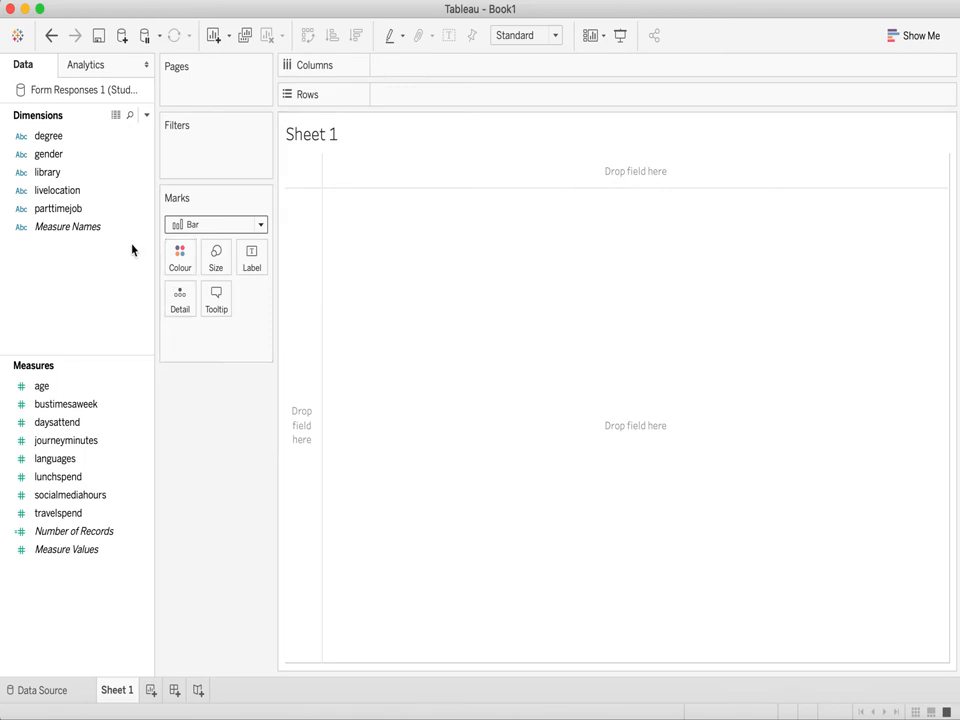
click(74, 141)
drag(74, 141, 439, 71)
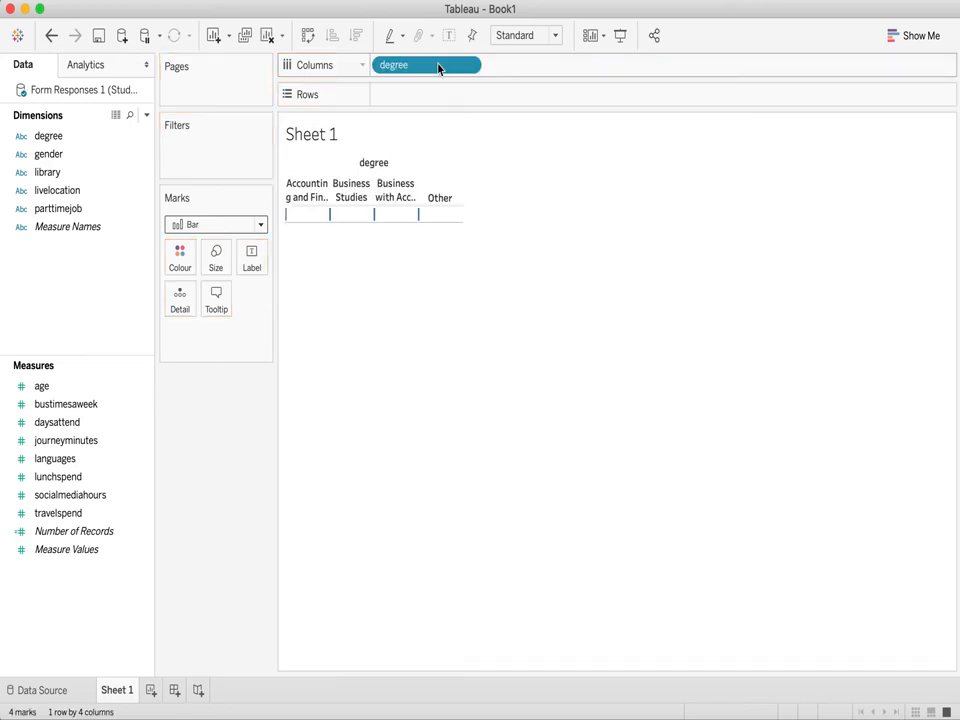
click(100, 445)
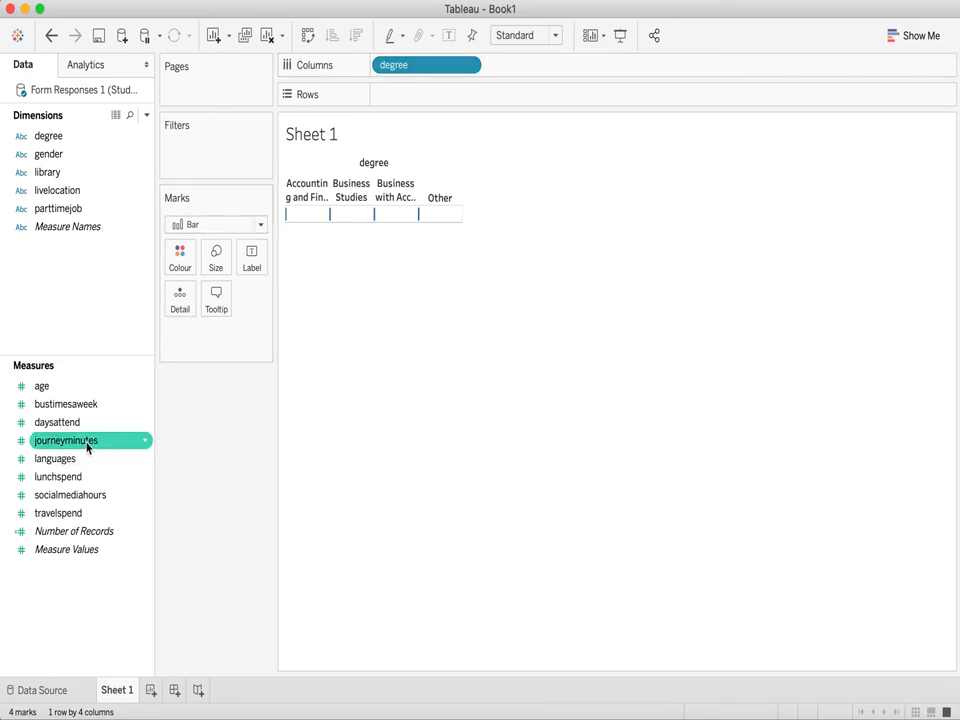
drag(87, 447, 446, 97)
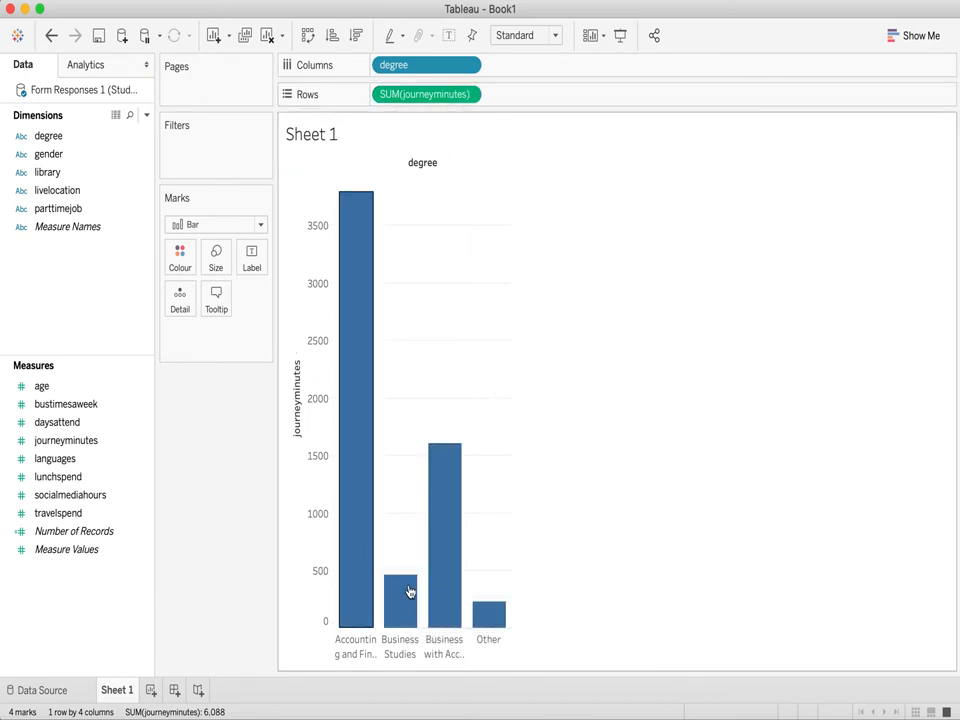
Change the aggregation of journeyminutes on Rows to Average
click(471, 95)
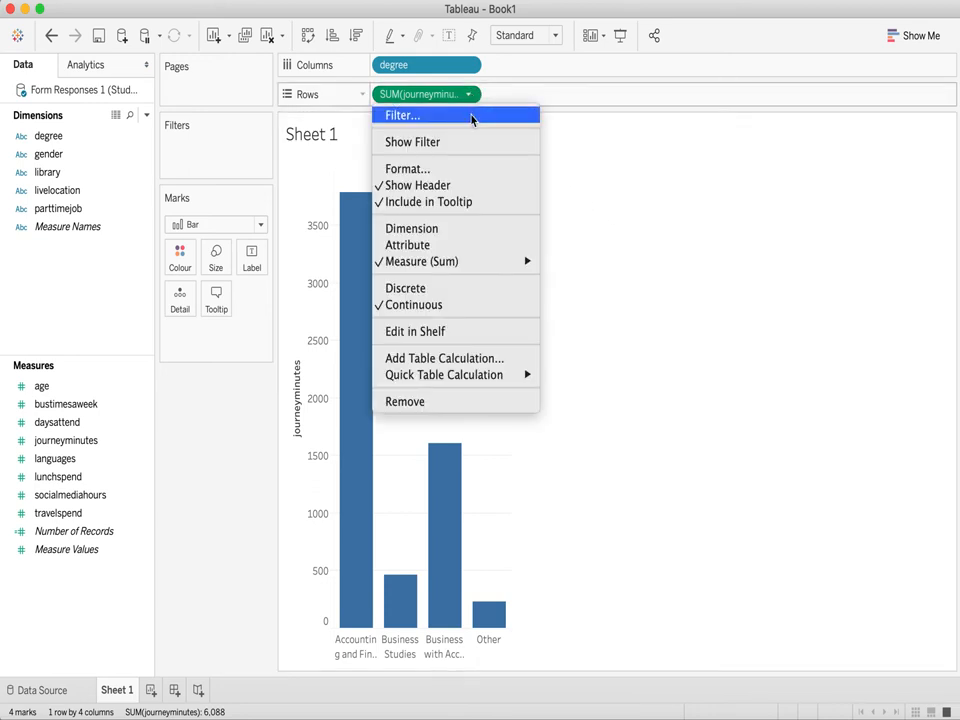
mouse_move(481, 264)
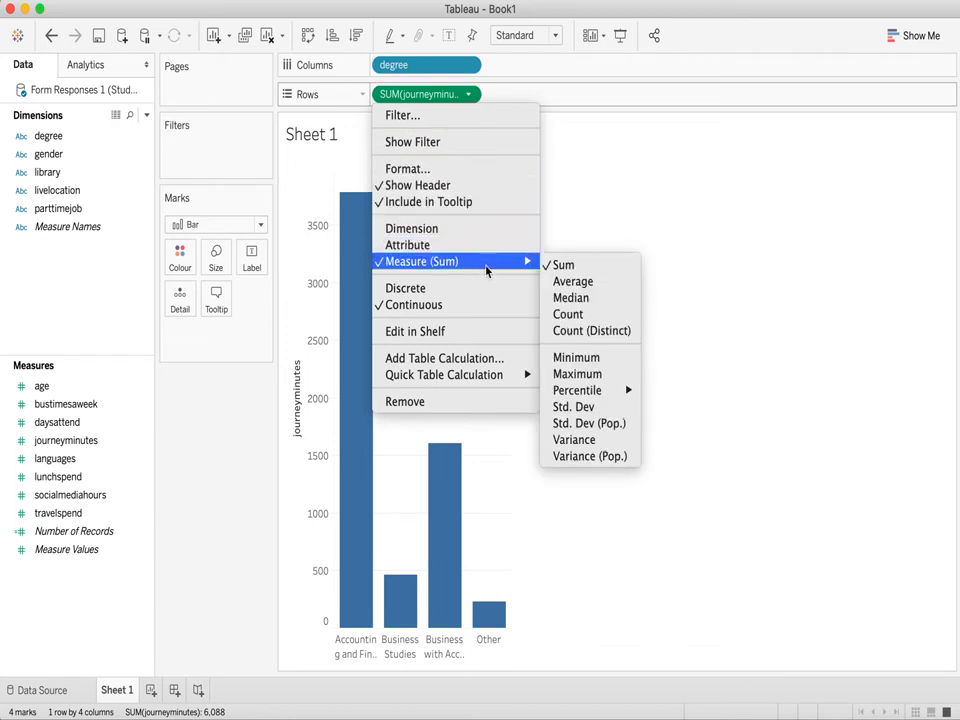
click(613, 286)
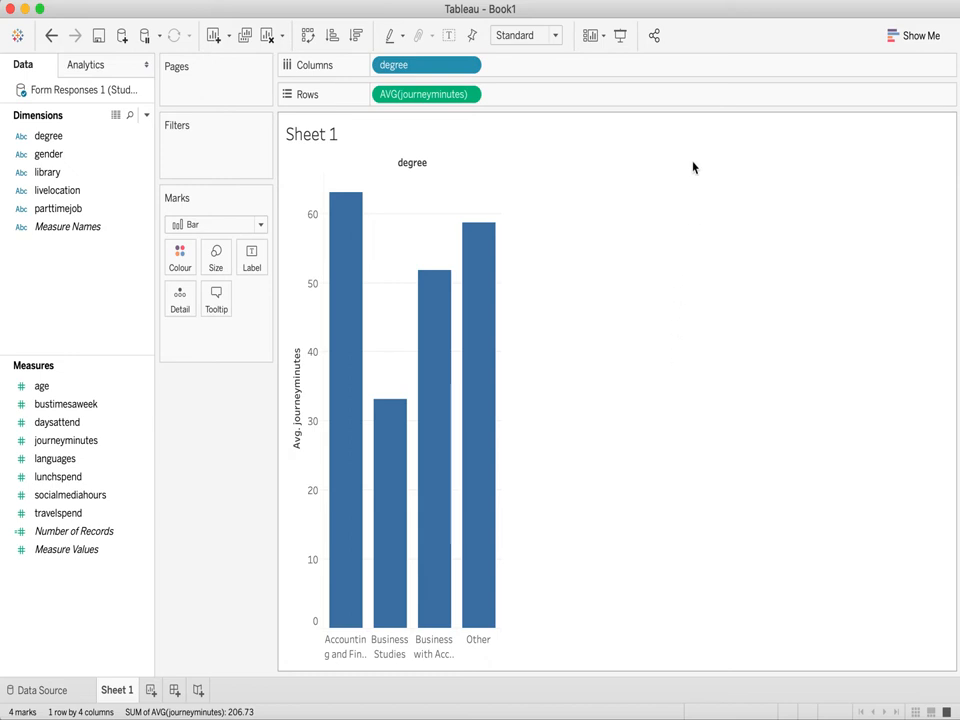
Fit the chart to Entire View and make its bars slightly wider
click(552, 36)
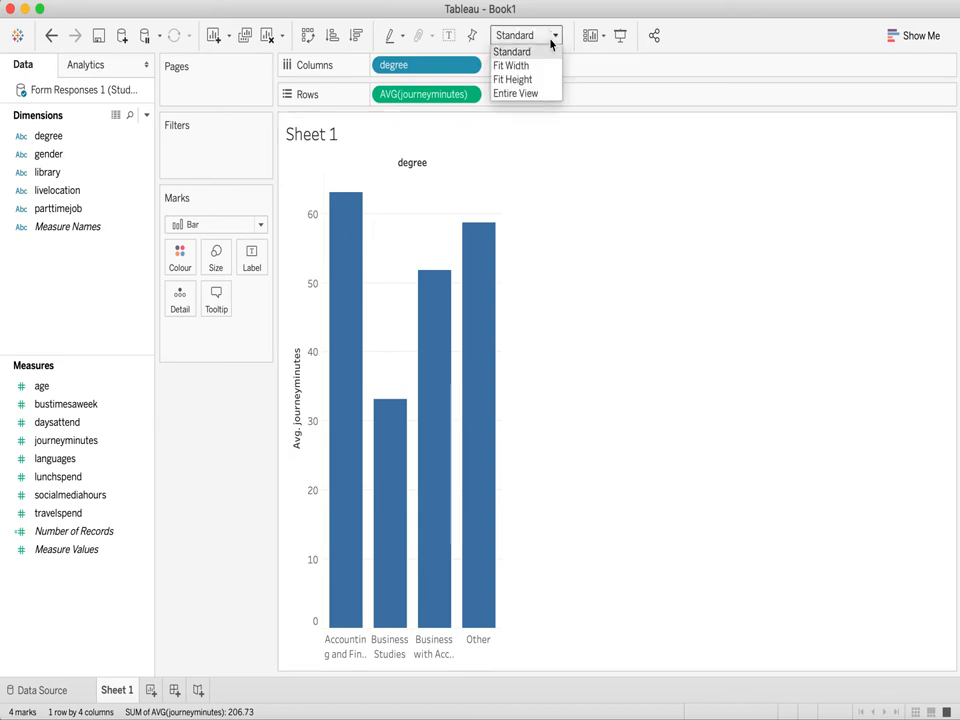
click(548, 95)
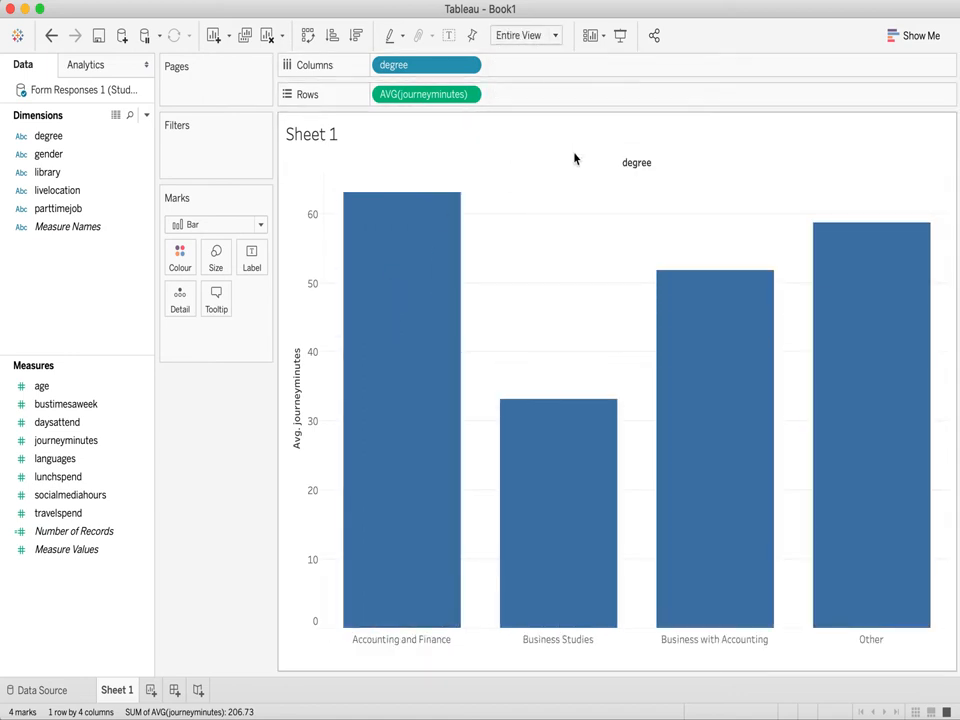
click(224, 259)
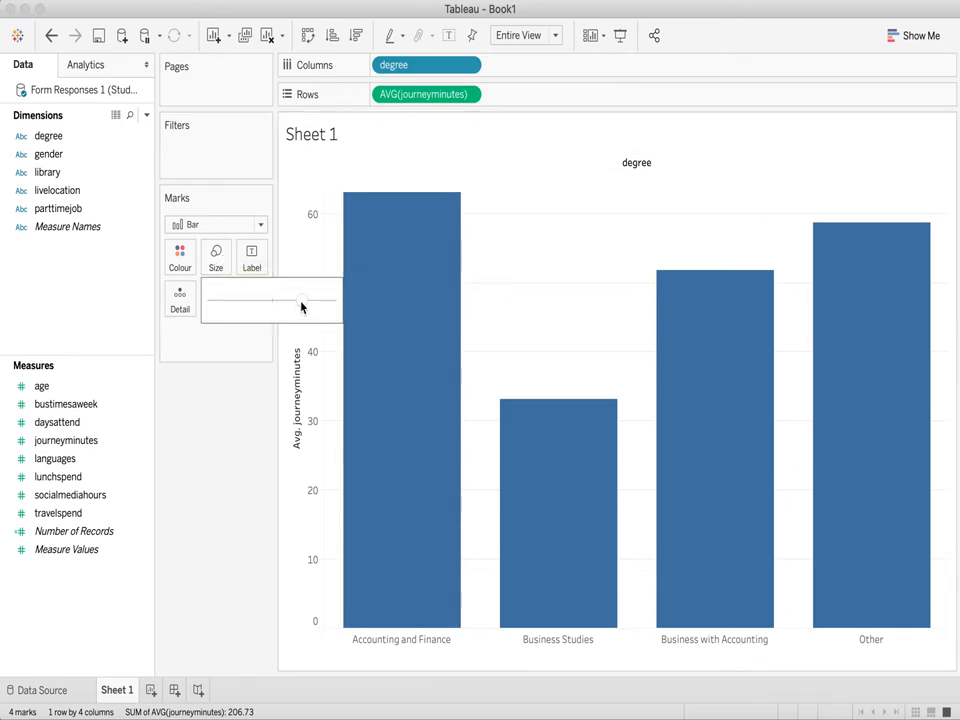
mouse_move(301, 306)
mouse_down()
mouse_move(288, 307)
mouse_move(305, 308)
mouse_up()
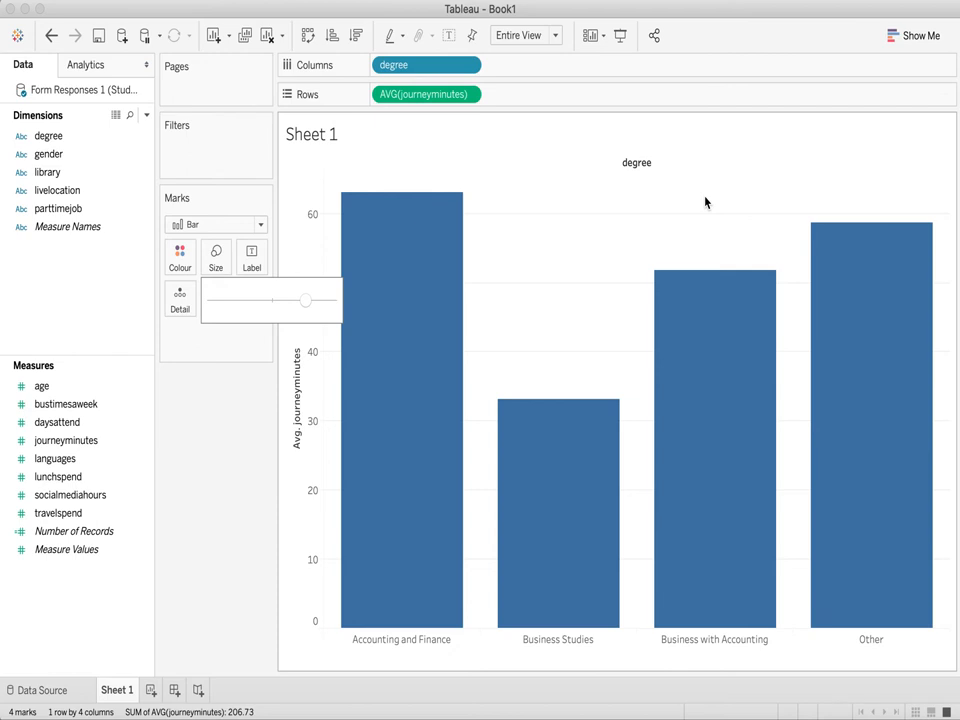
click(646, 173)
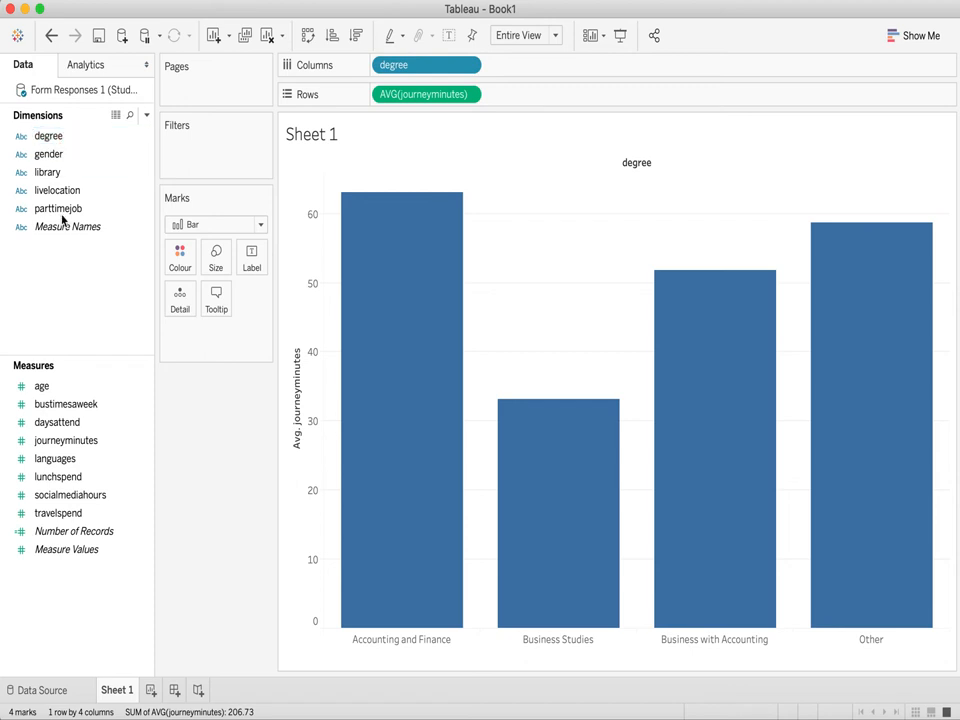
Rename the degree dimension as Degree with a capital D
right_click(70, 143)
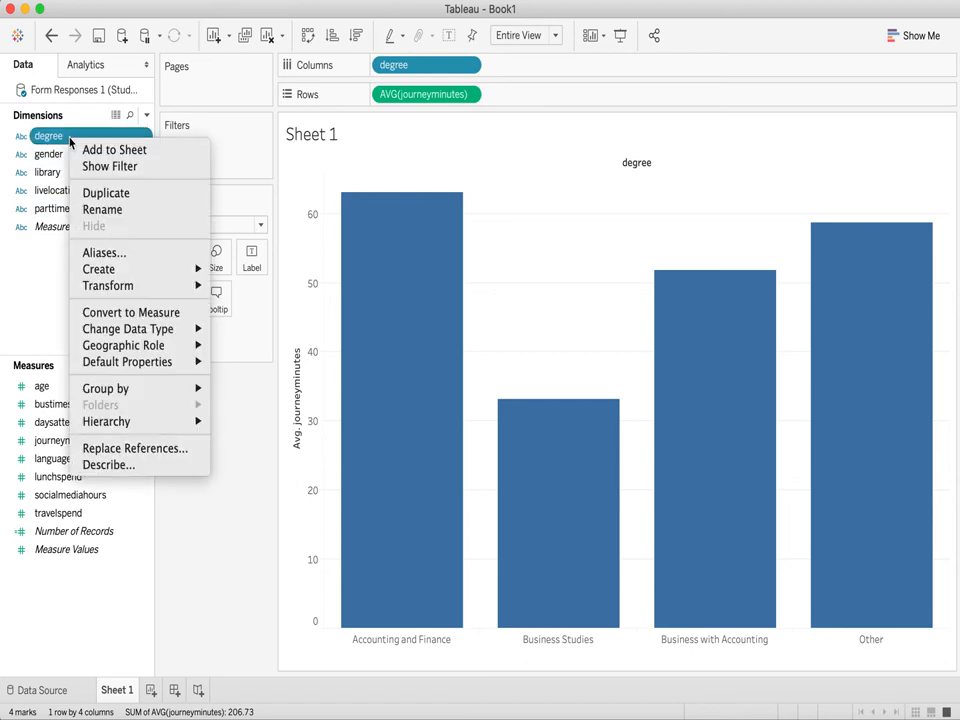
click(134, 210)
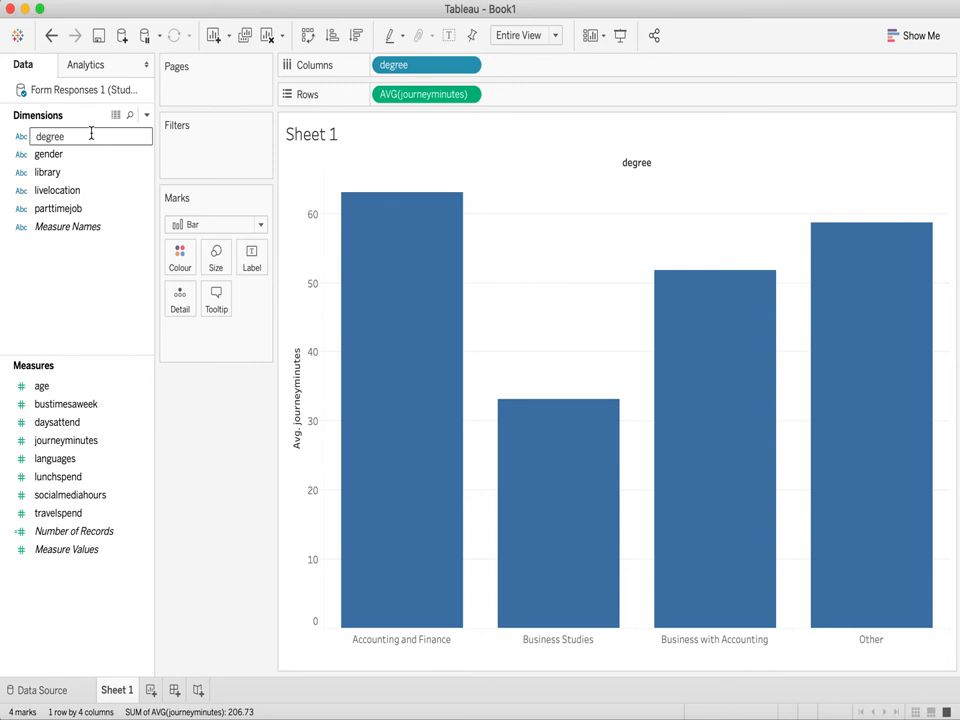
key(Left)
key(Left)
key(Left)
key(Left)
key(Left)
key(Left)
key(Right)
key(BackSpace)
text(D)
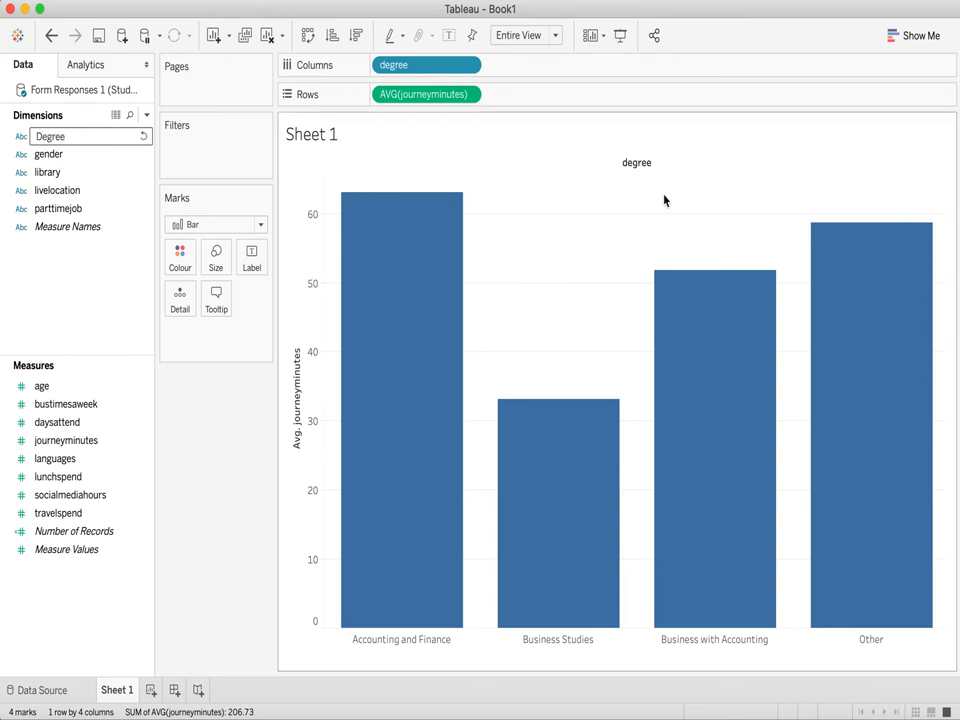
key(Return)
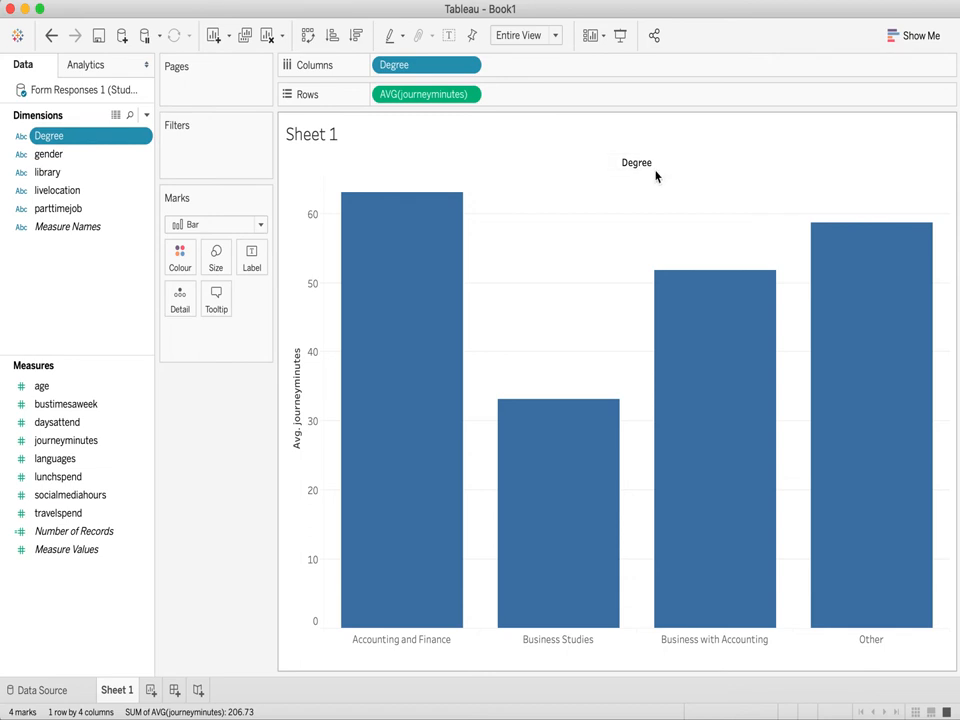
Set the vertical axis title to "Average Journey Time"
double_click(296, 395)
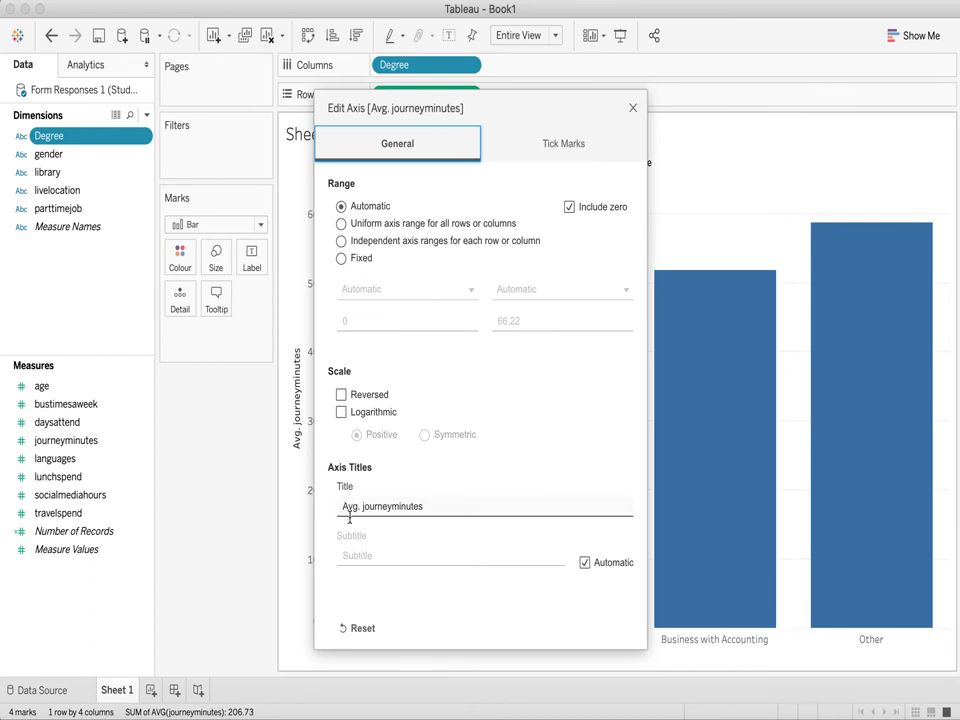
click(426, 506)
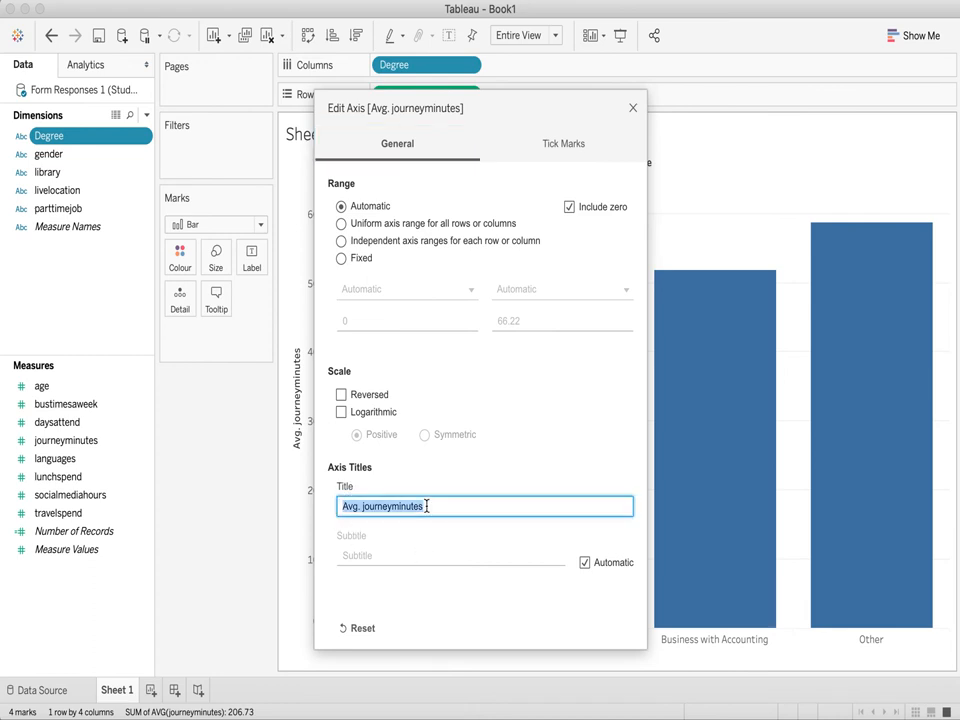
text(Averg)
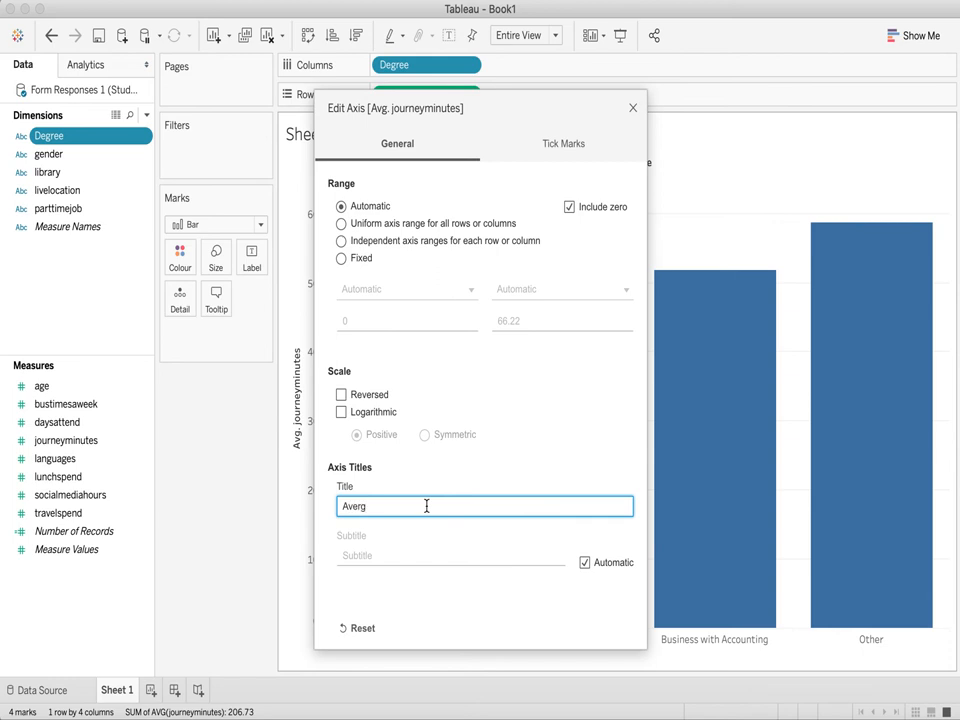
key(BackSpace)
text(age )
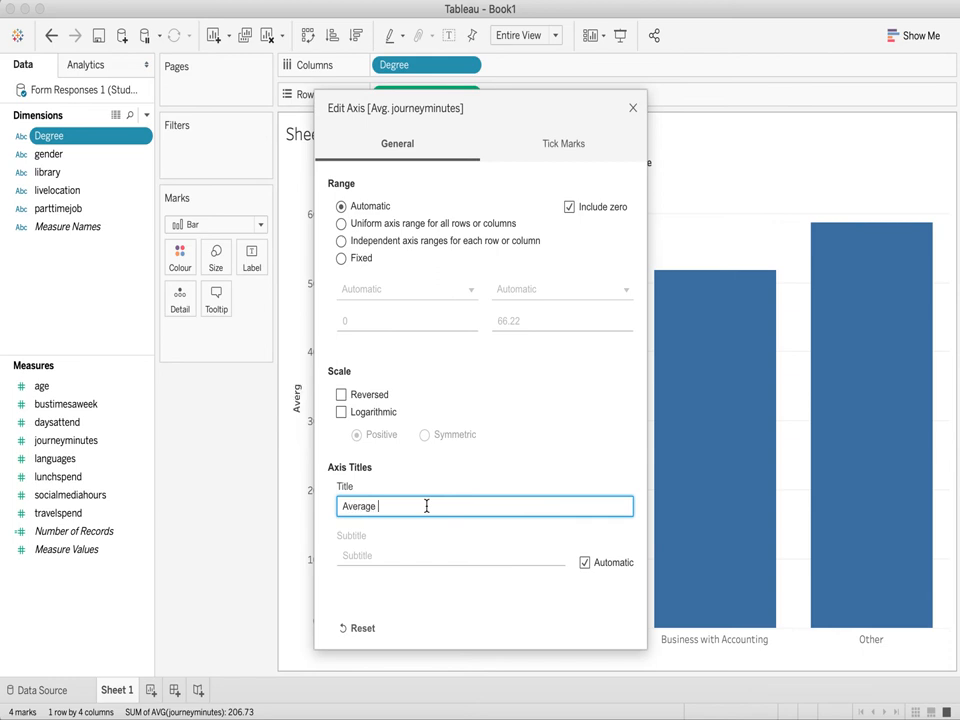
text(Journey Time)
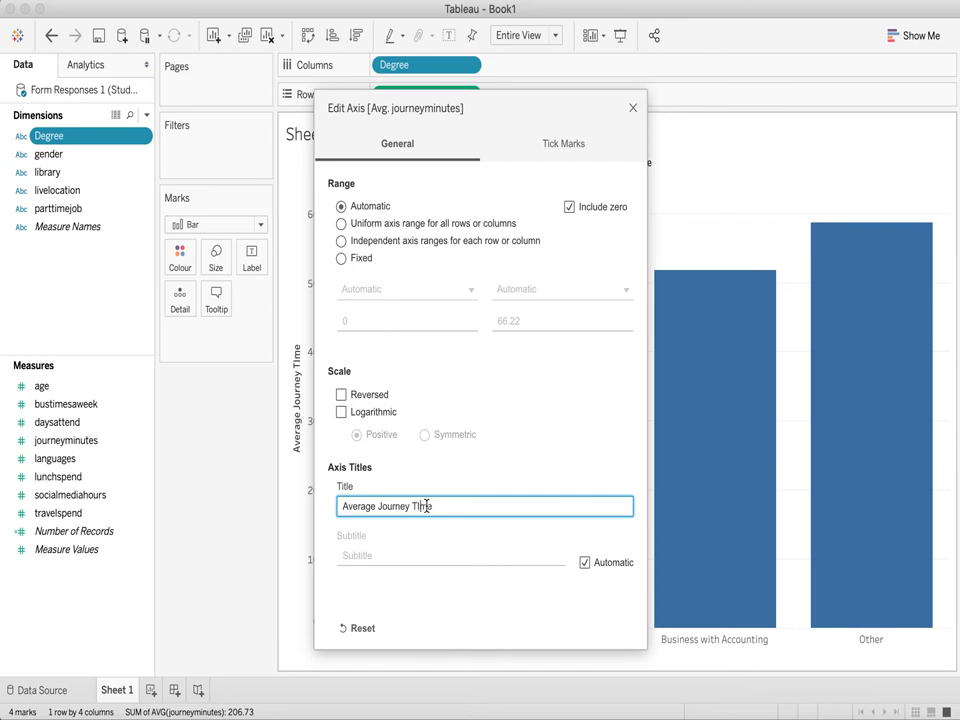
text(i)
click(632, 108)
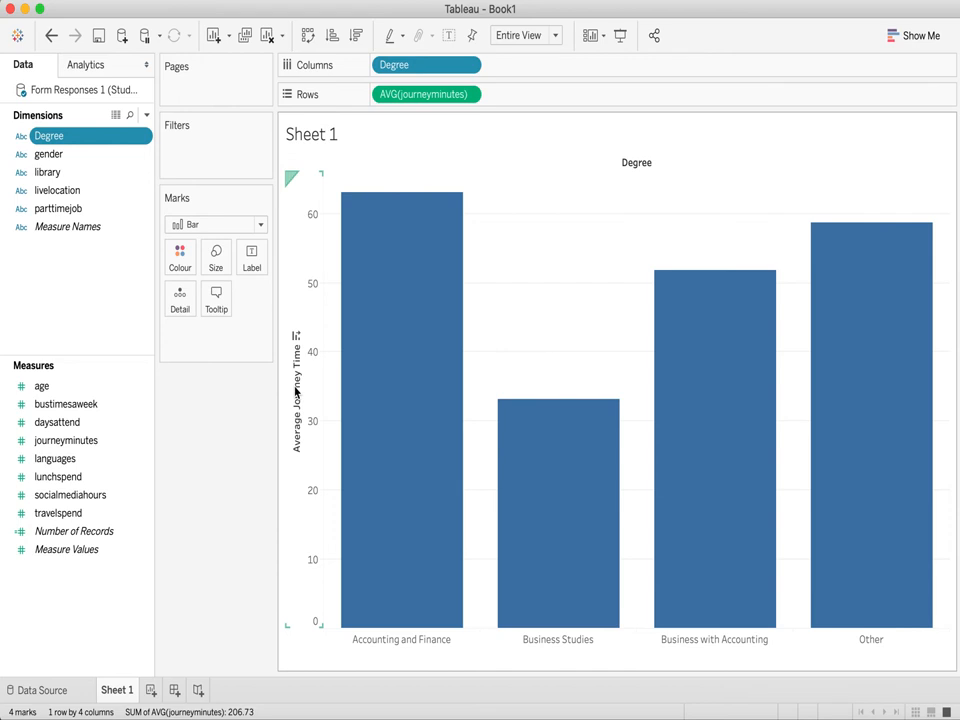
Rename the worksheet Sheet 1 as Travel Time
right_click(121, 695)
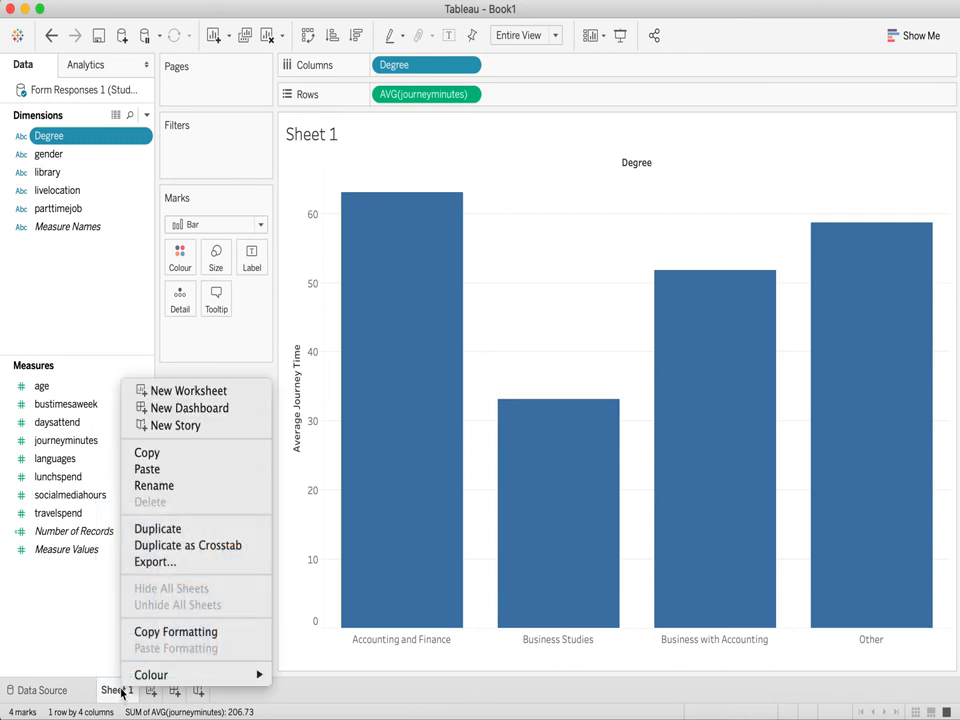
click(168, 486)
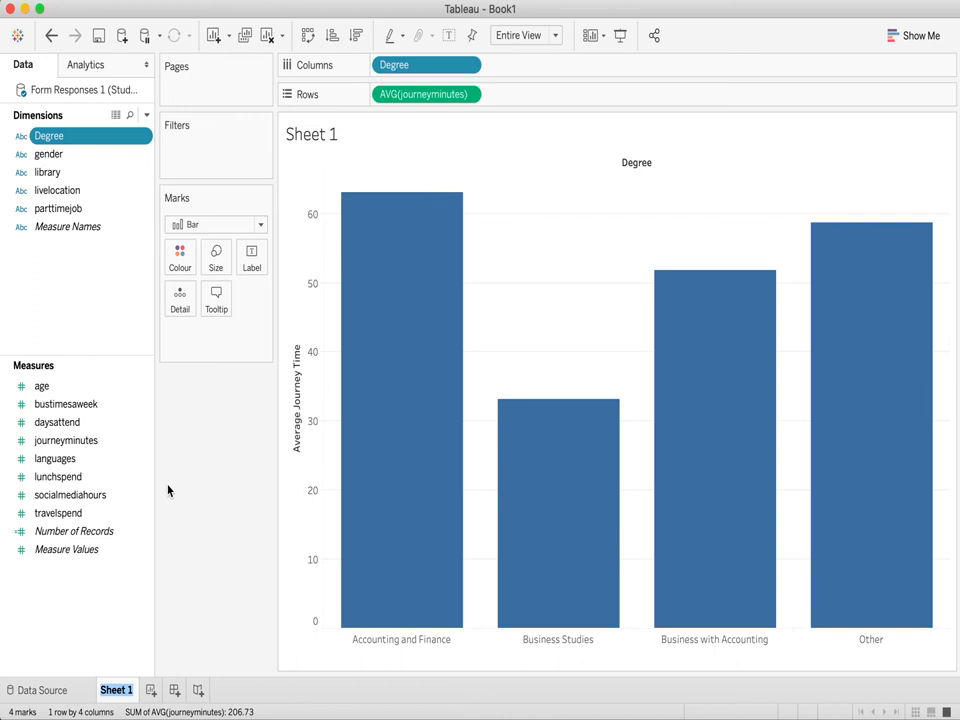
text(Travle)
key(BackSpace)
key(BackSpace)
text(el Time)
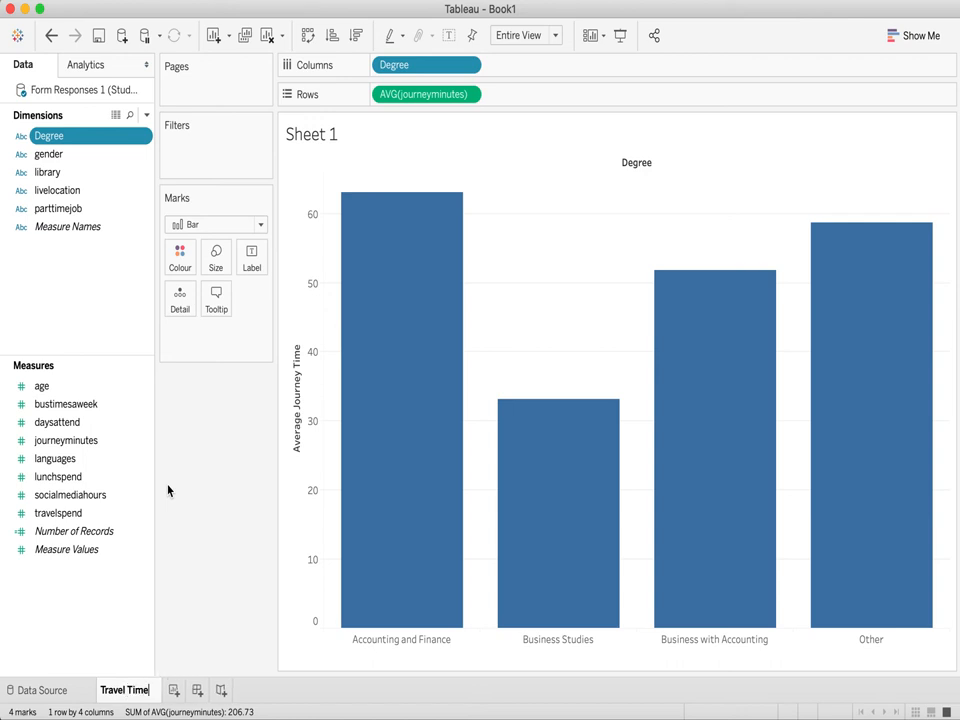
key(Return)
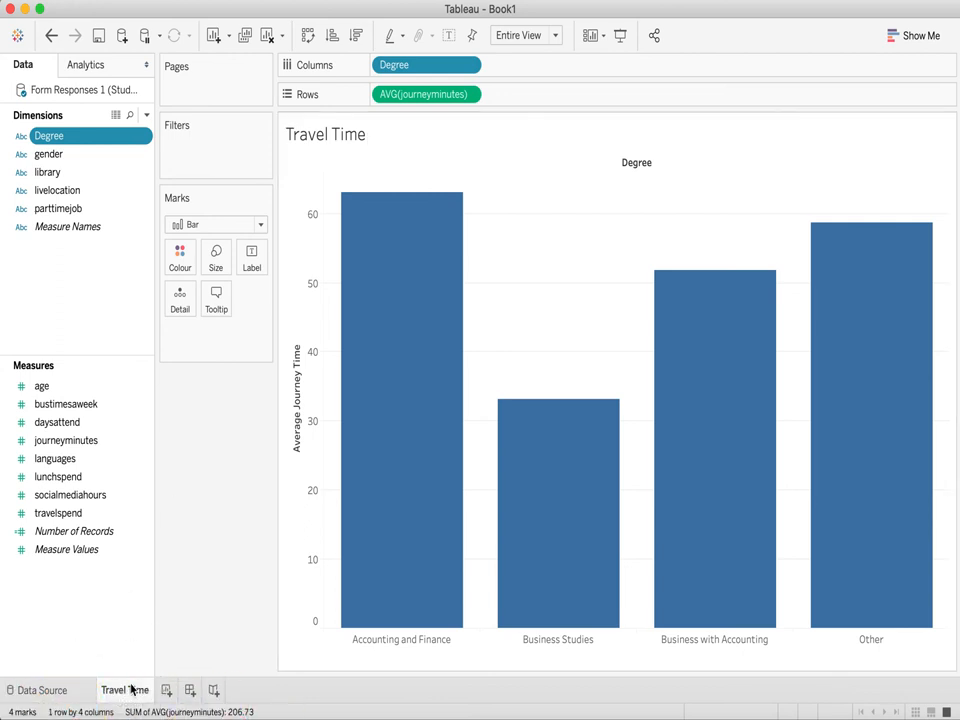
Replace the chart's sheet-name title with "Travel time for Kingston Business School Student"
double_click(390, 137)
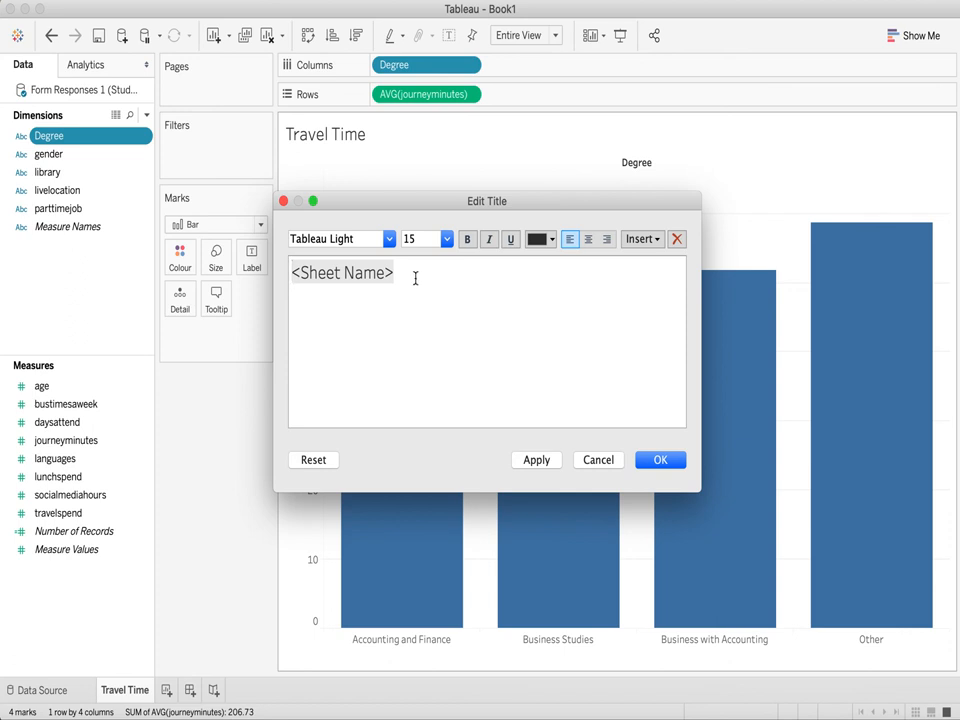
drag(416, 276, 291, 276)
key(BackSpace)
text(Tra)
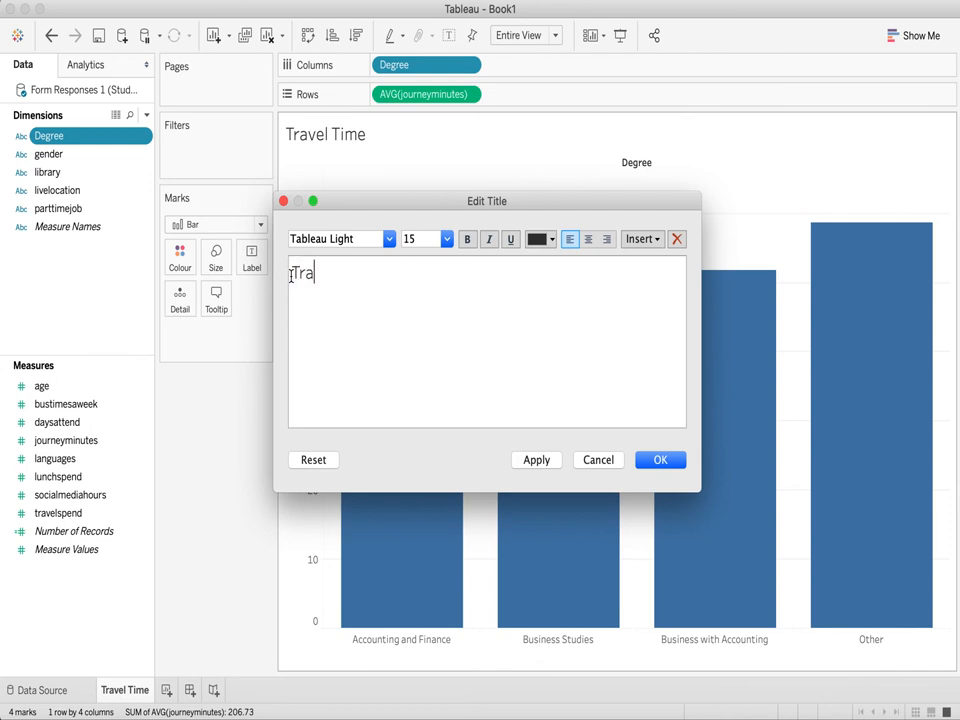
text(vel time for Kings)
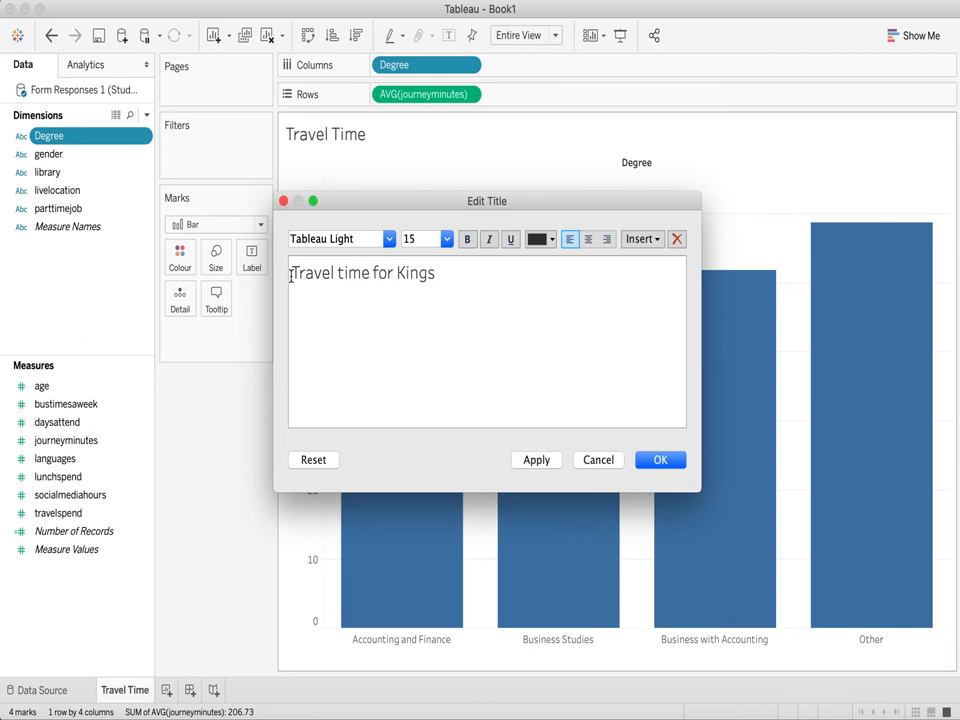
text(ton Busine)
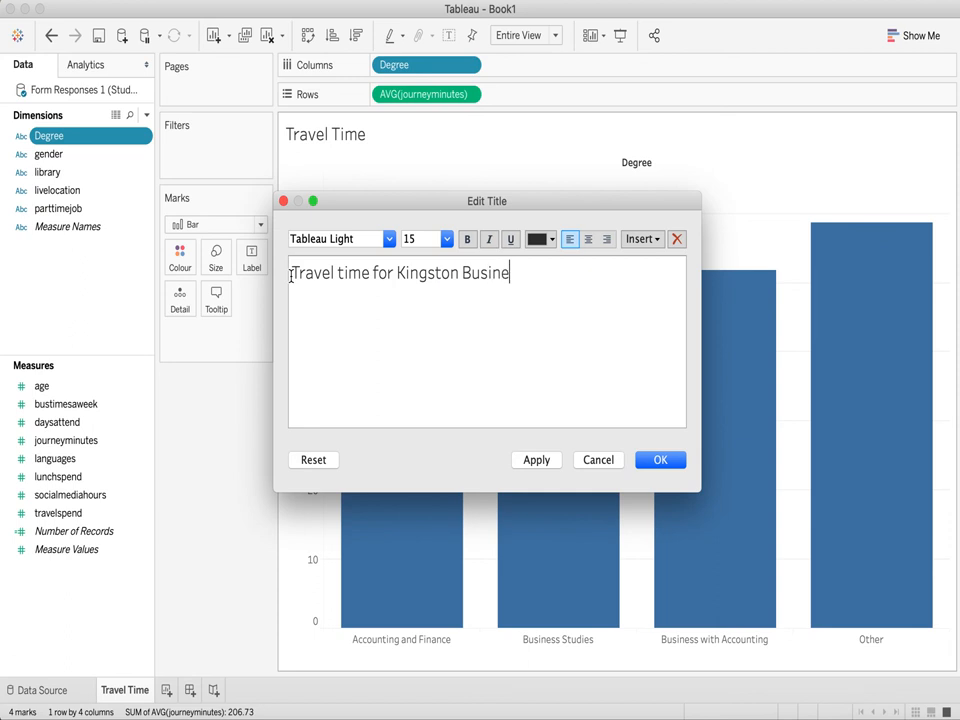
text(ss School Student)
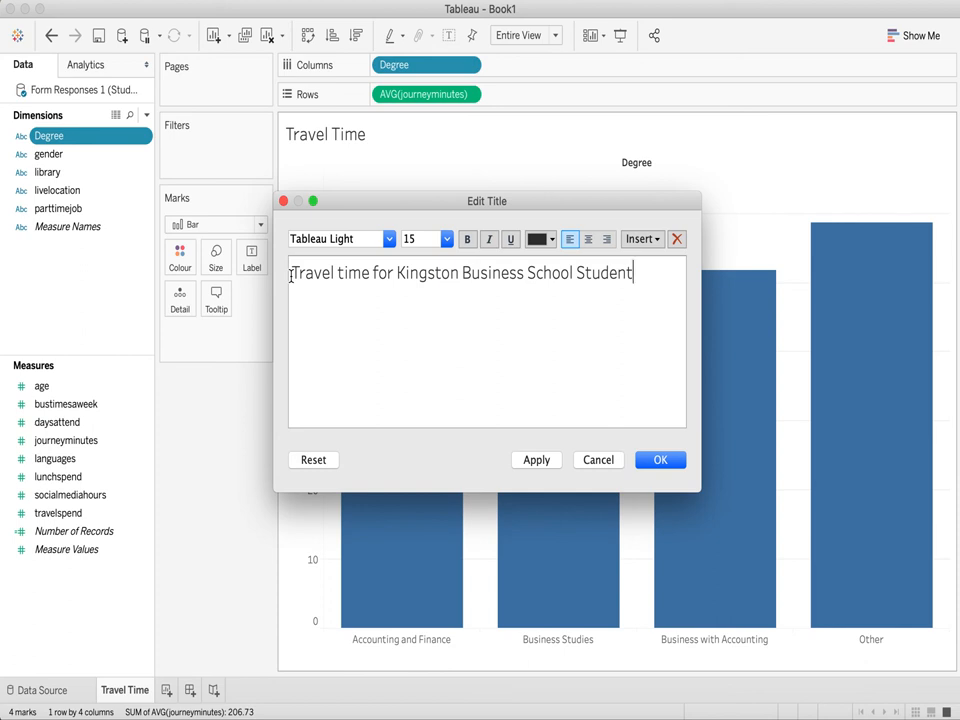
click(674, 461)
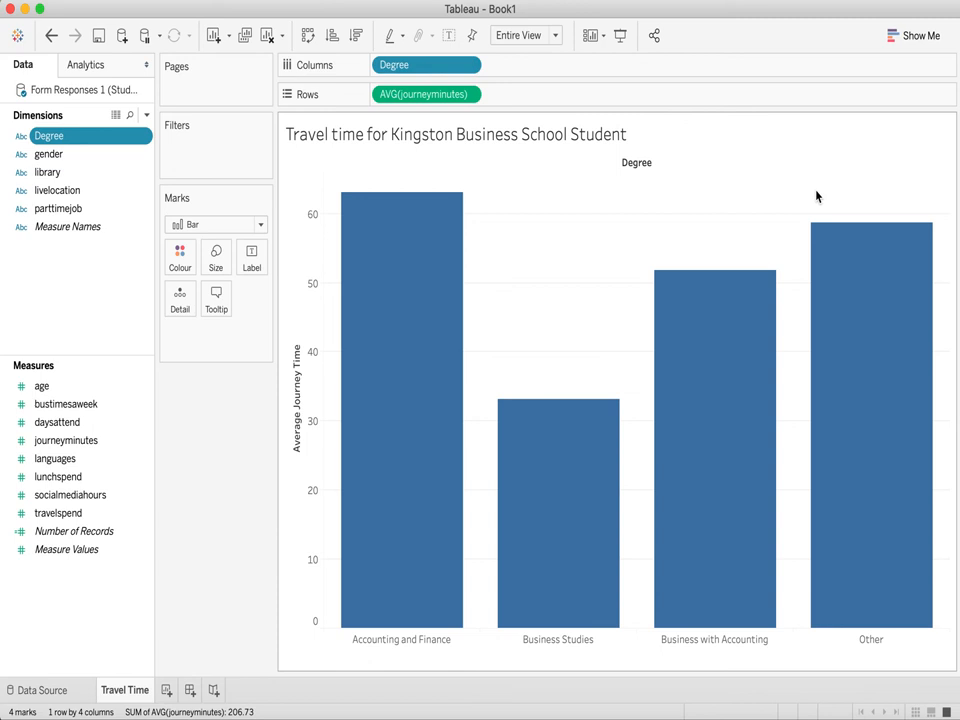
Save the workbook as "worksheet example" in the Week 03 folder in Tableau Workbook (*.twb) format
key(super+s)
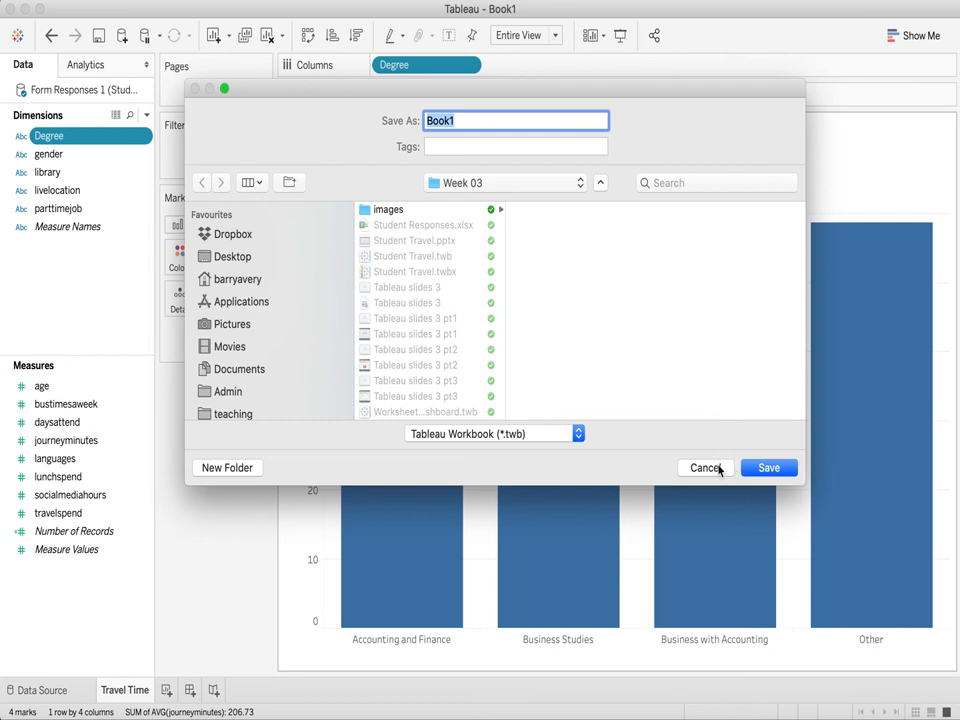
text(worksheet exampl)
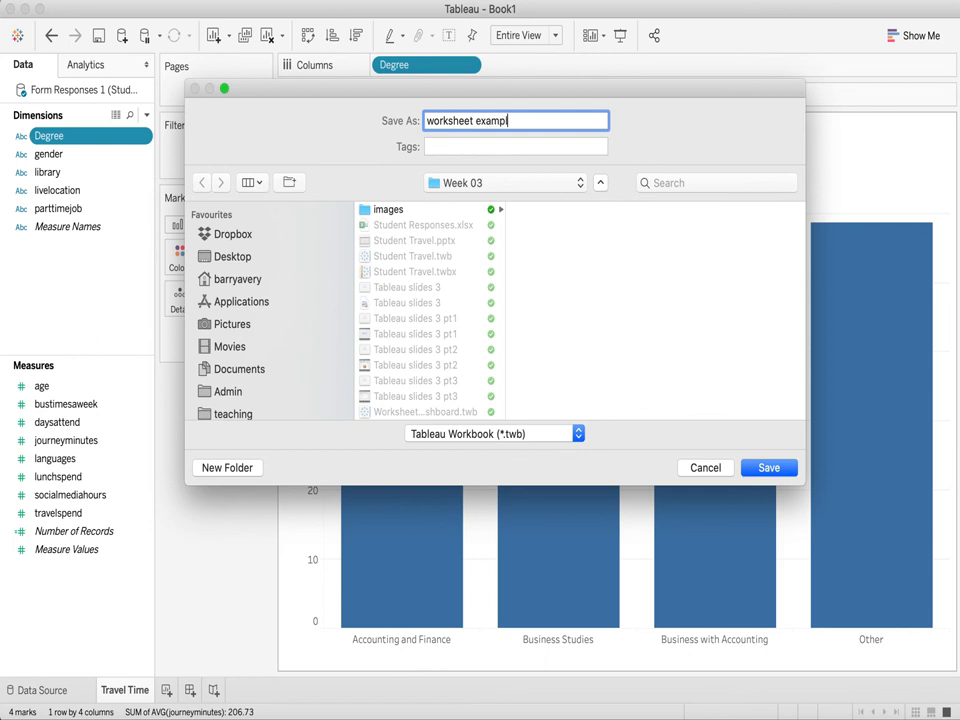
text(e)
click(772, 469)
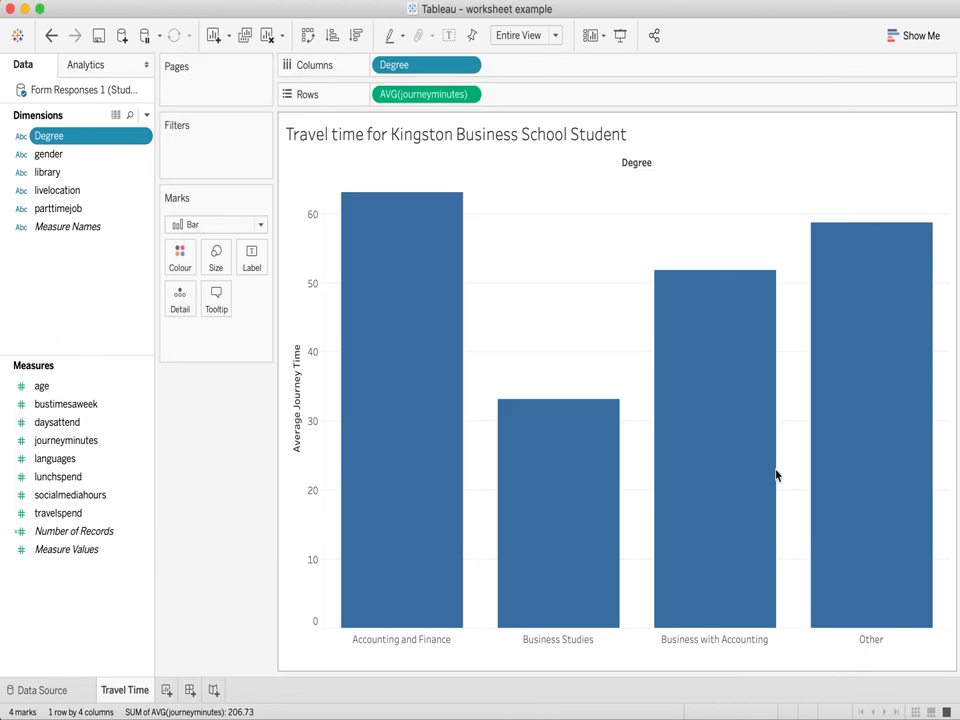